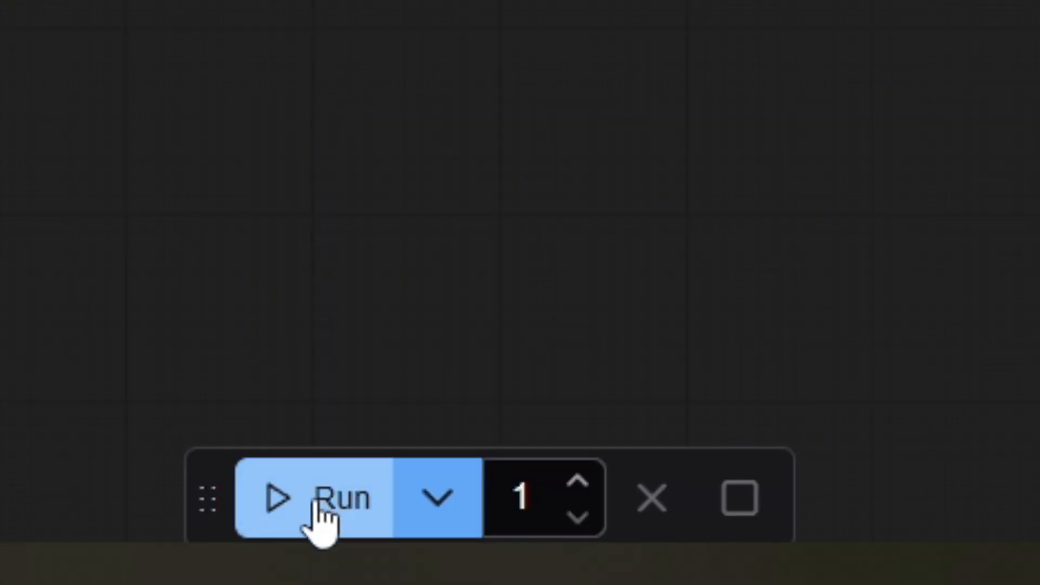
Run the default text-to-image workflow once to generate the bottle image.
click(316, 503)
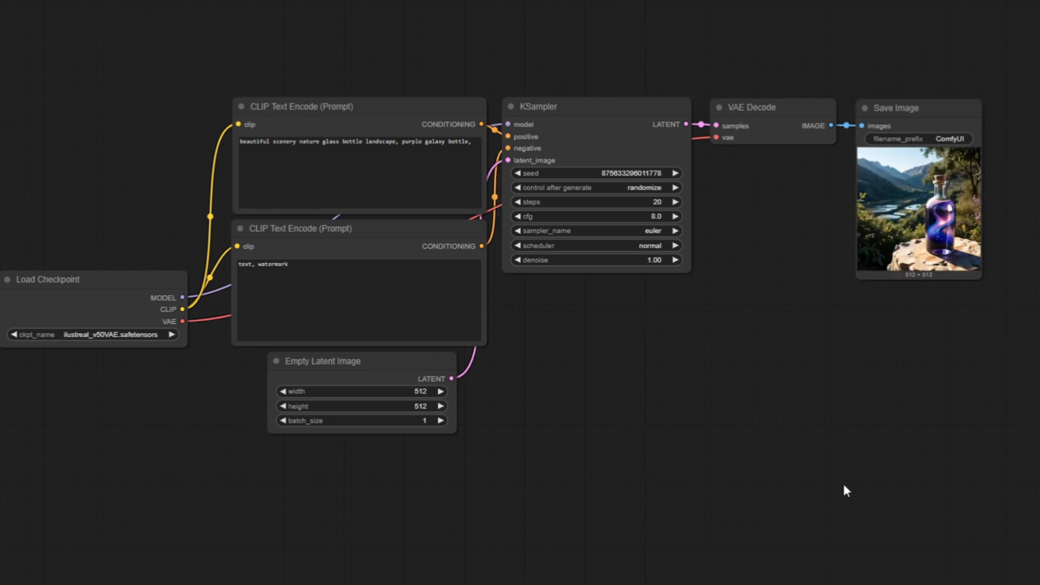
drag(1016, 304, 1003, 537)
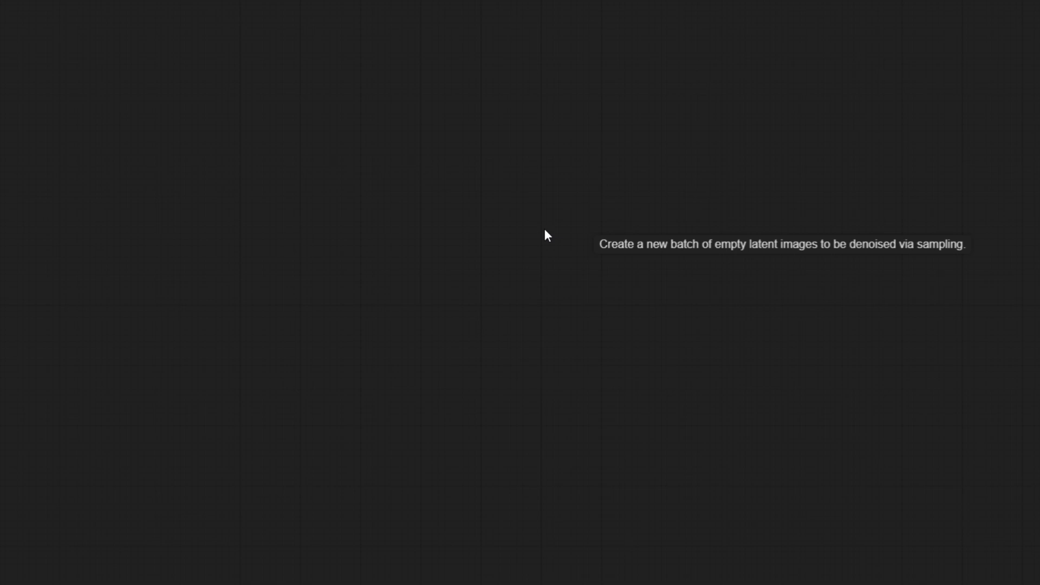
Search for the KSampler node, add it to the empty canvas and position it near the middle.
double_click(565, 259)
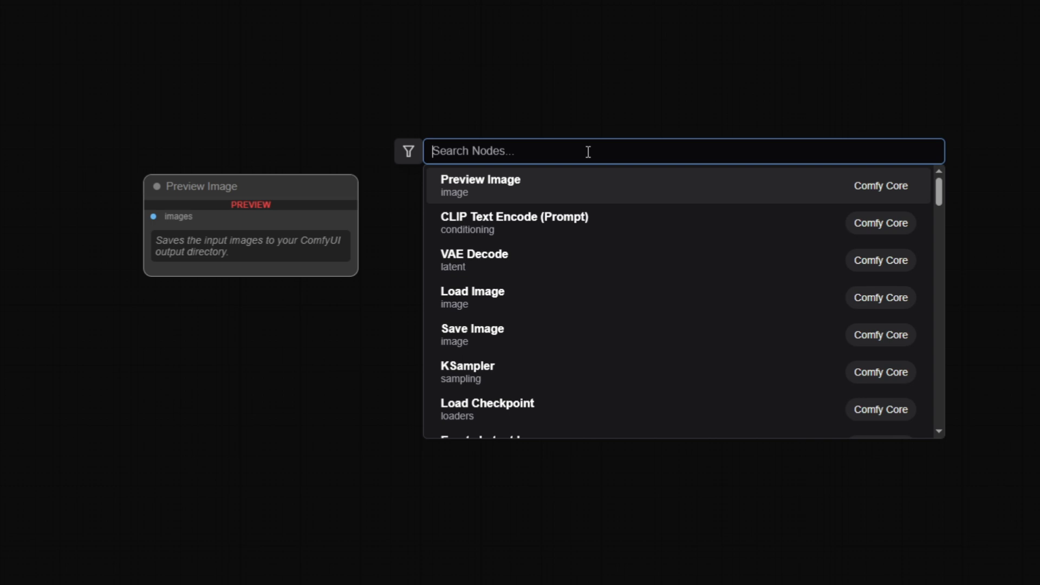
text(Ksam)
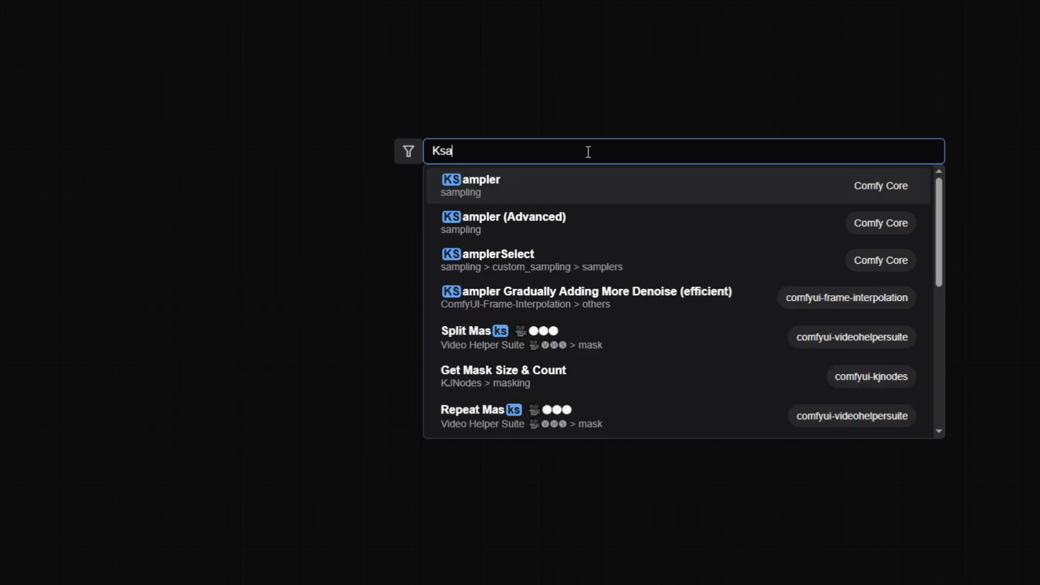
click(574, 174)
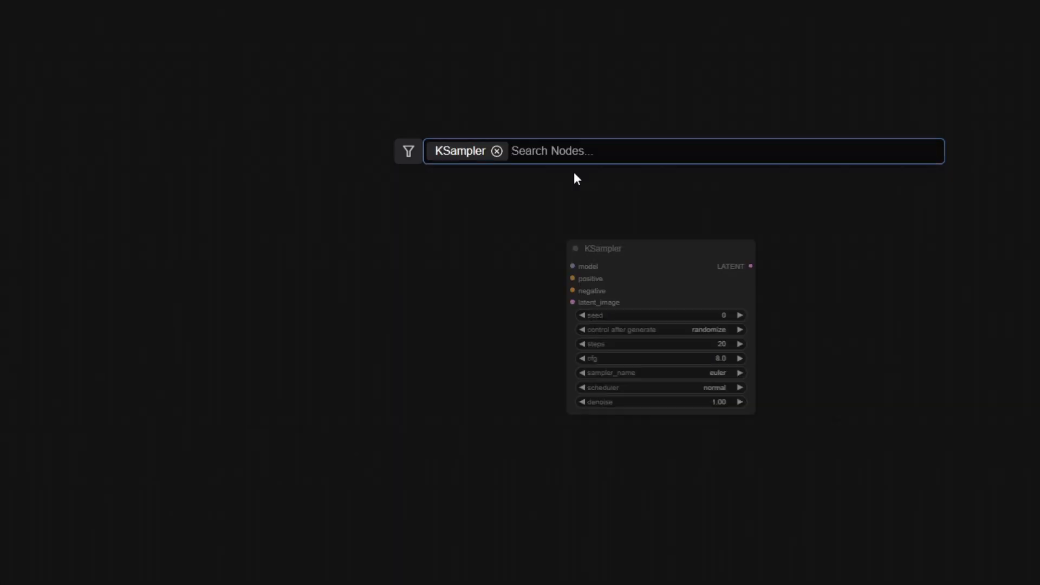
drag(704, 244, 599, 201)
drag(810, 295, 795, 278)
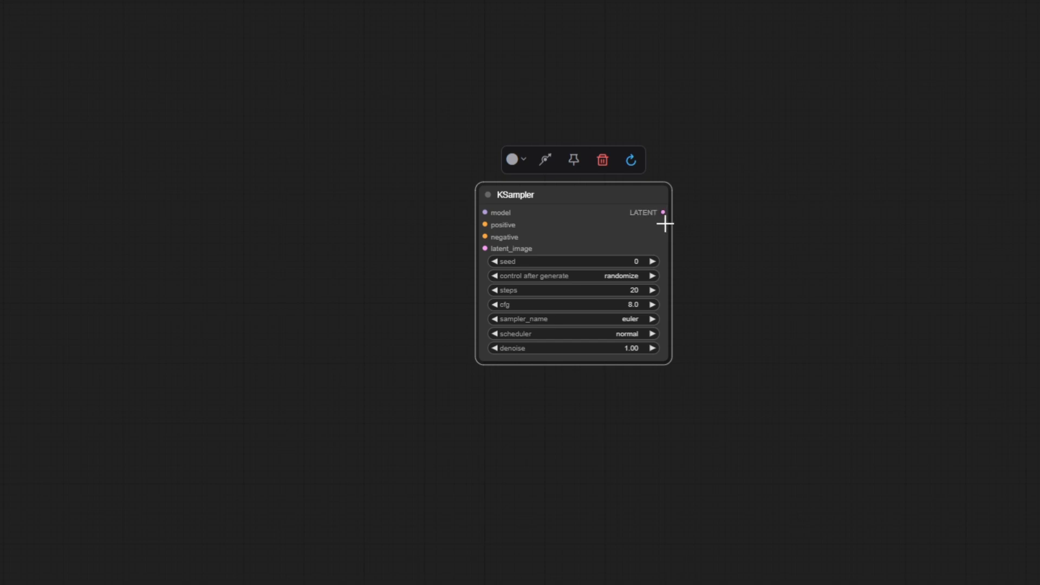
Add a Load Checkpoint node feeding the KSampler's model input, place it to the sampler's left and choose ilustreal_v50VAE.safetensors.
drag(485, 212, 220, 198)
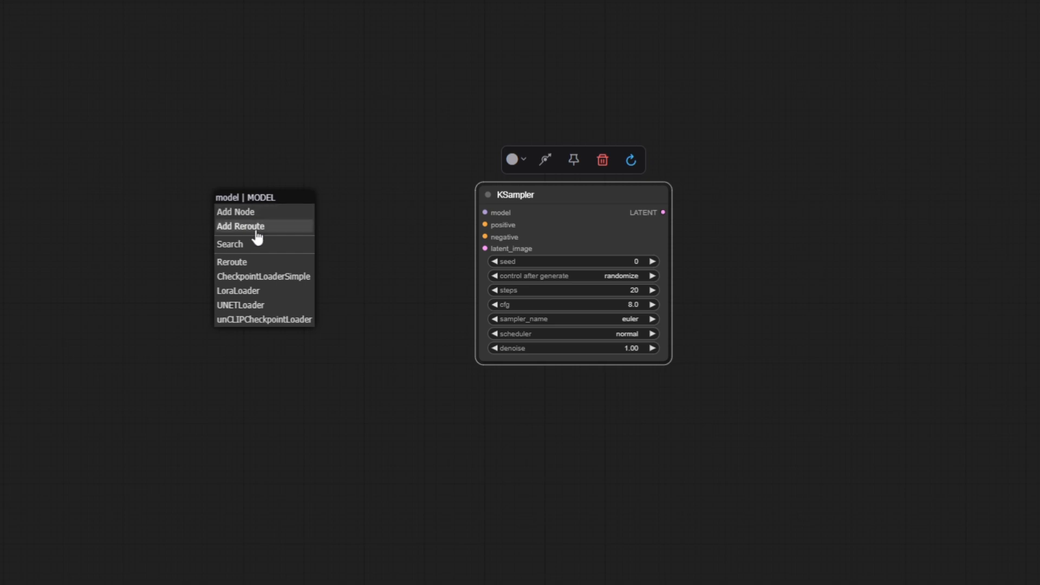
click(261, 277)
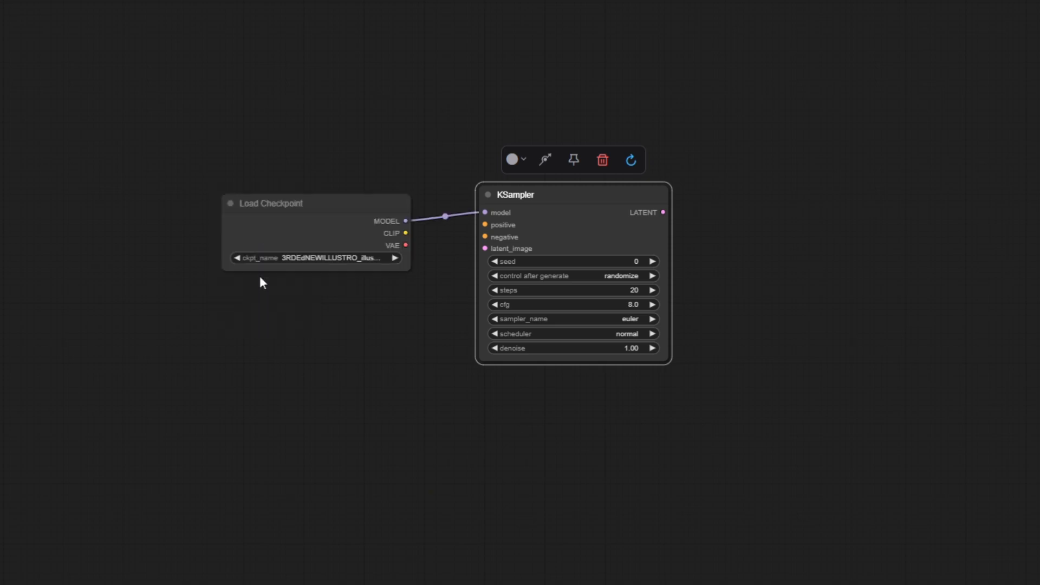
drag(342, 211, 220, 193)
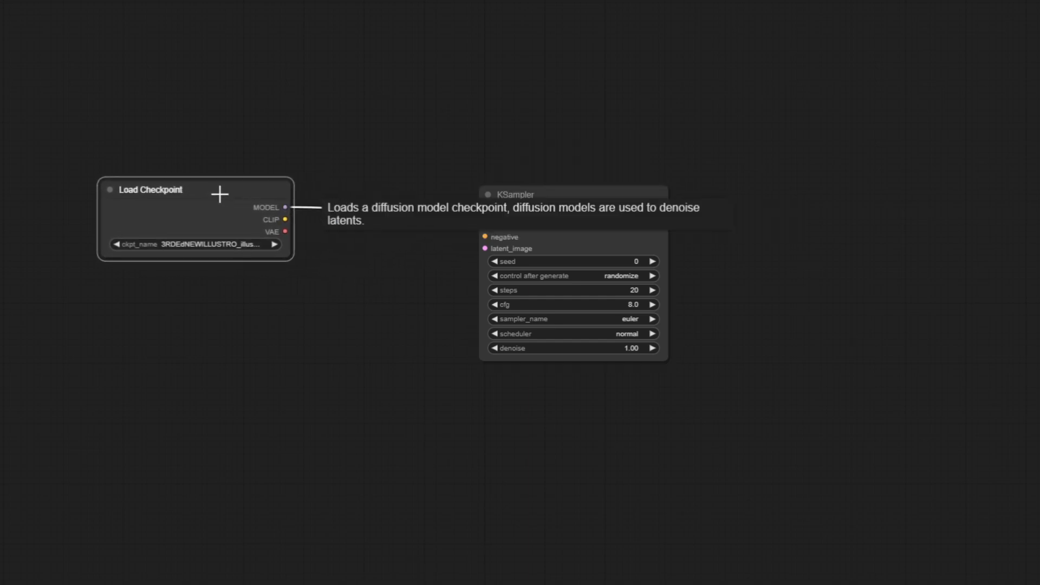
click(248, 245)
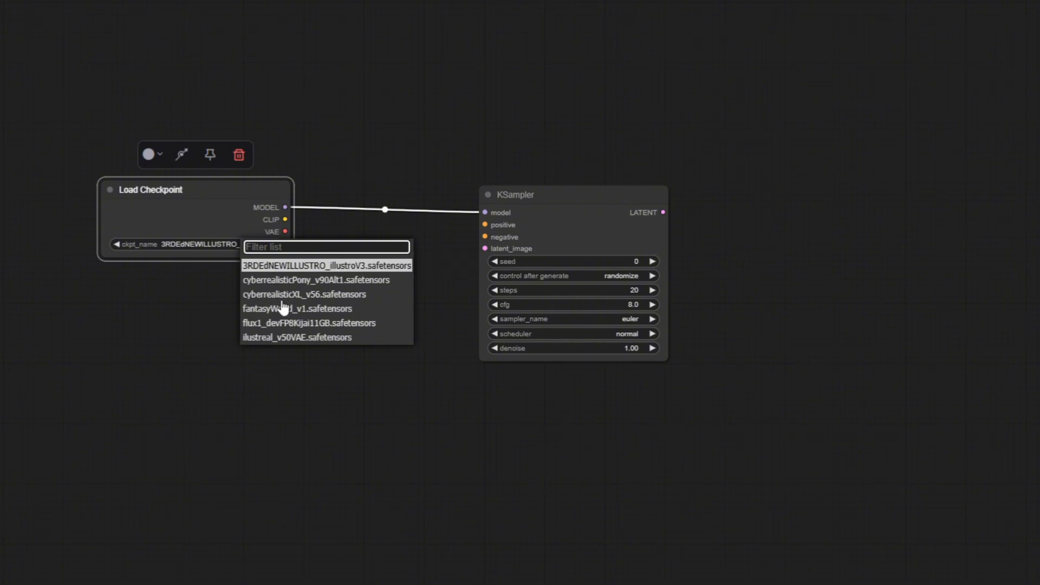
click(282, 337)
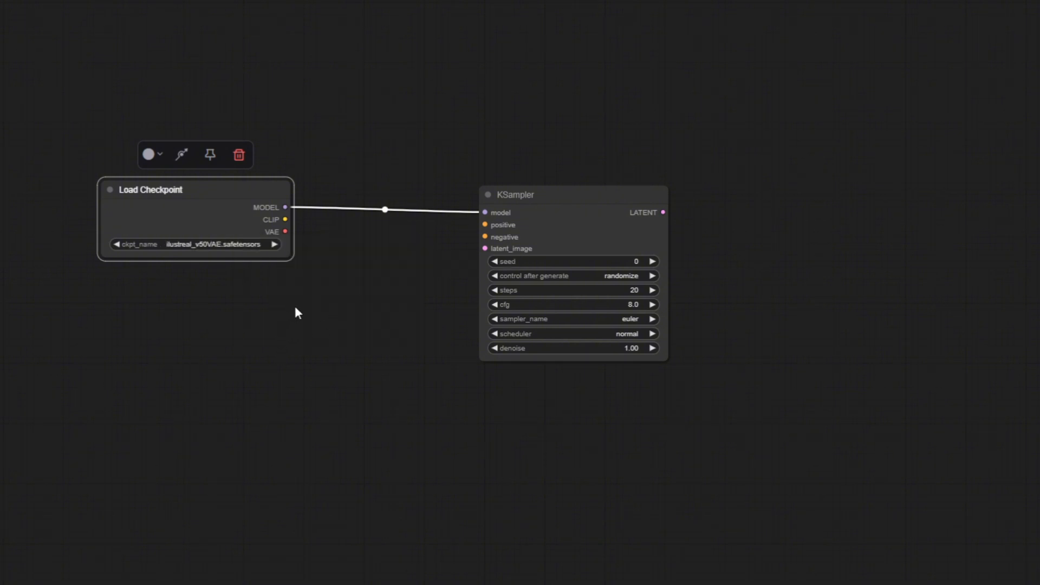
drag(209, 195, 212, 200)
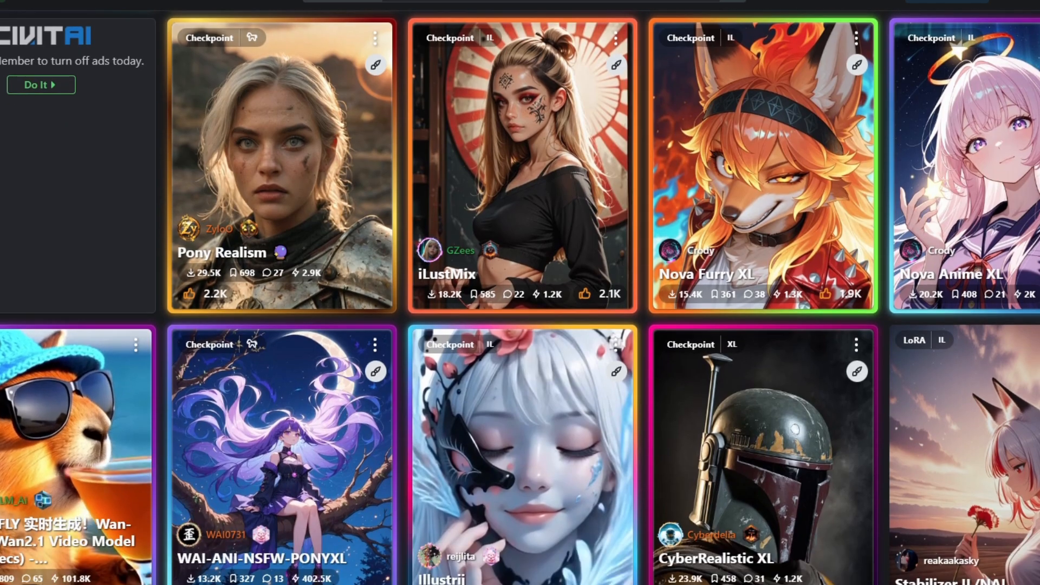
Browse the checkpoint models on the Civitai site.
scroll(520, 292, down, 6)
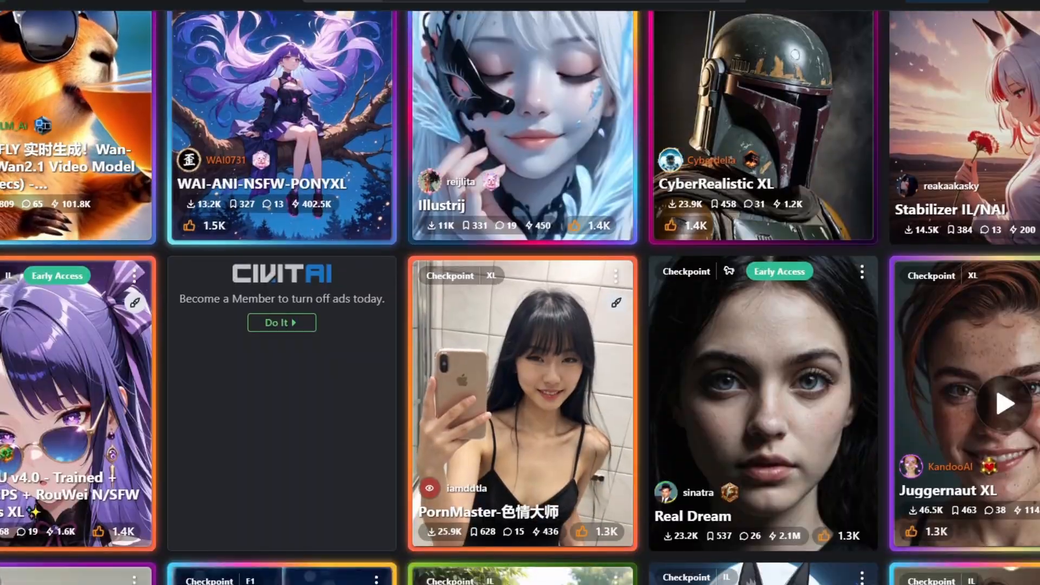
scroll(520, 293, down, 9)
scroll(520, 292, down, 4)
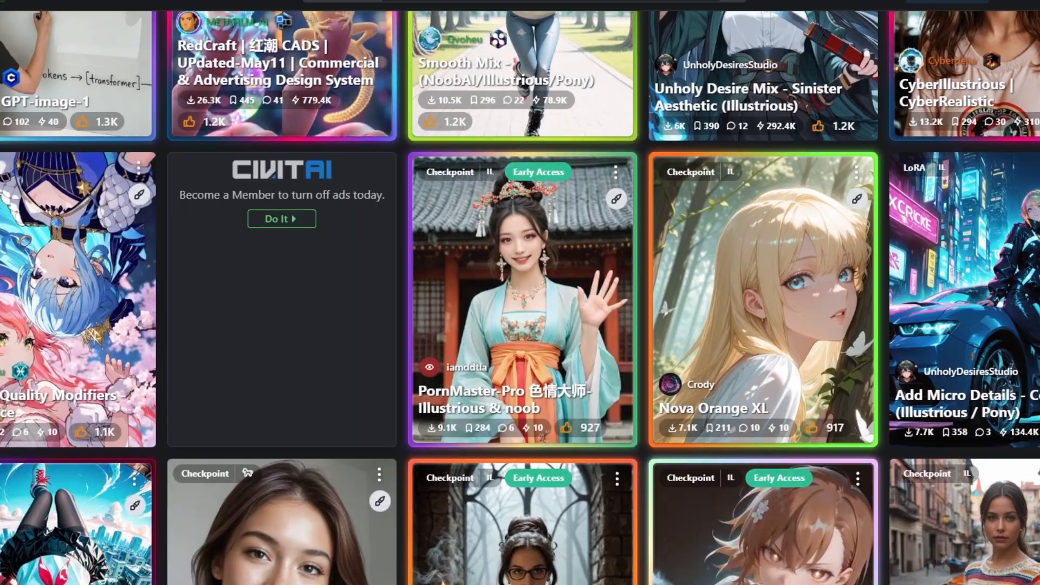
scroll(520, 292, down, 10)
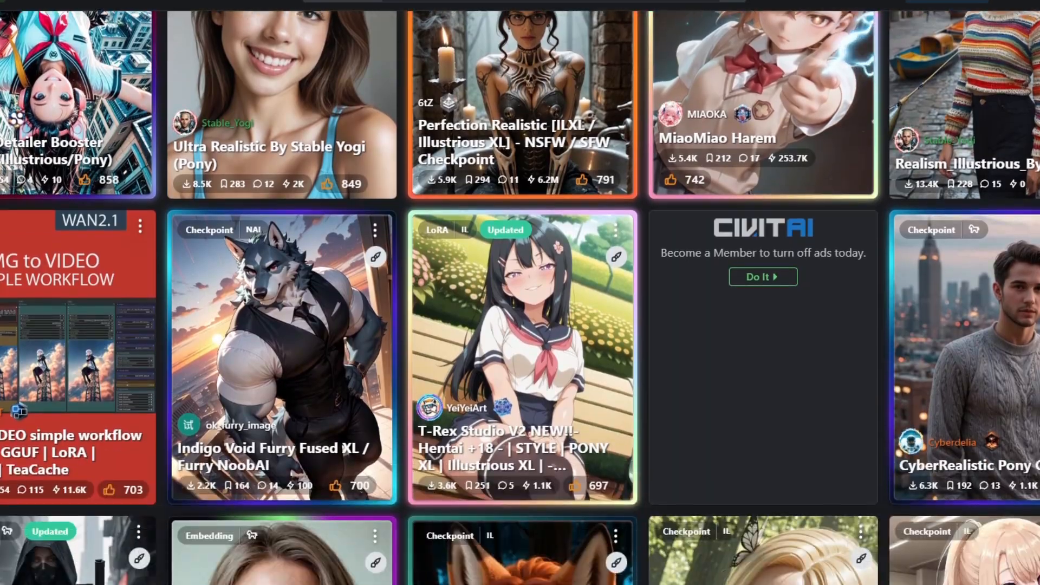
scroll(331, 359, down, 10)
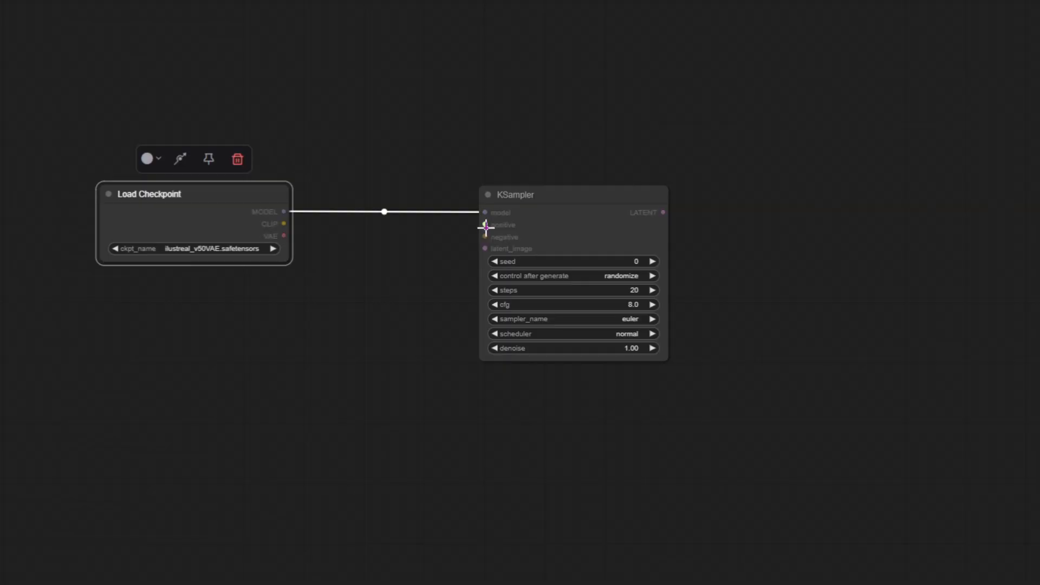
Add a CLIP Text Encode node to the KSampler's positive input and arrange it above and between the checkpoint and sampler nodes.
drag(427, 179, 443, 122)
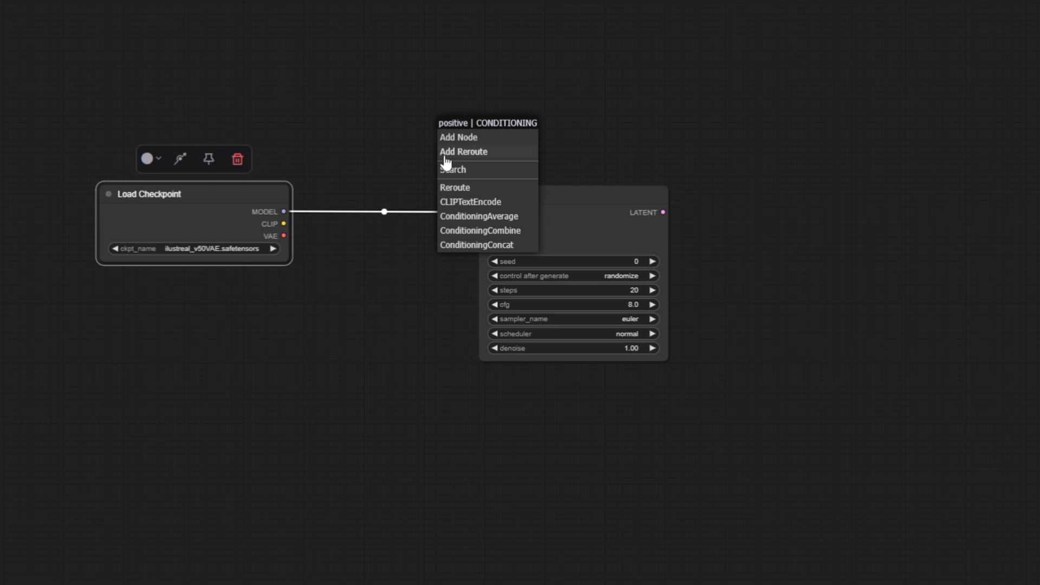
click(502, 209)
drag(594, 128, 378, 58)
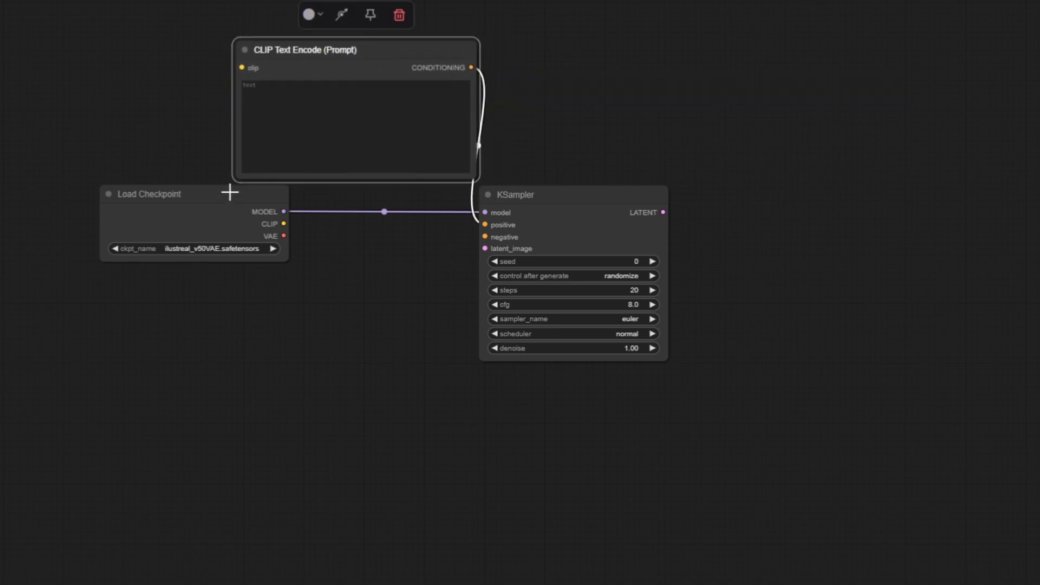
drag(229, 193, 144, 193)
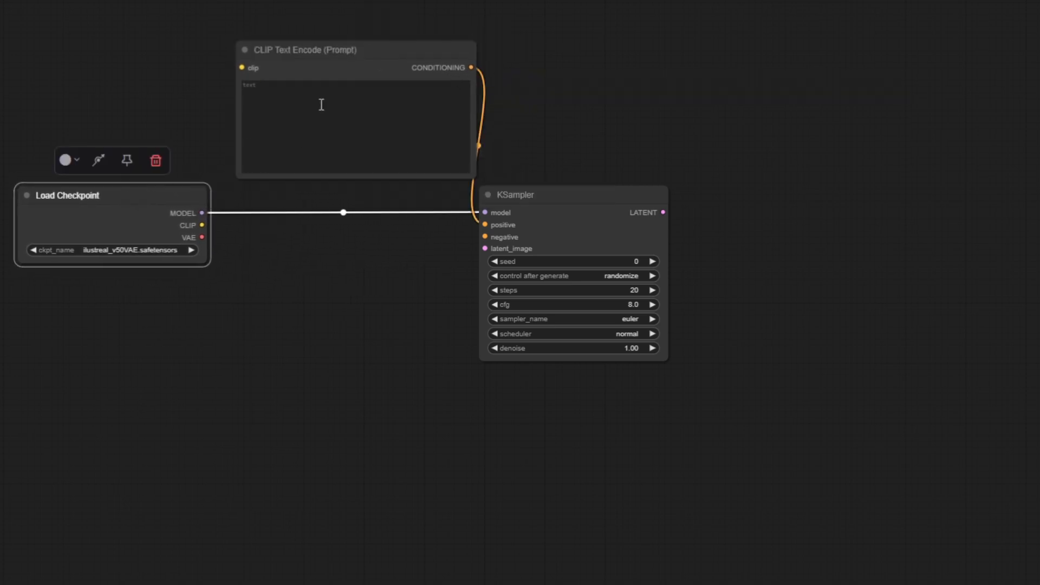
drag(391, 61, 377, 89)
Enter the positive prompt "beautiful scenery nature glass bottle landscape, , purple galaxy bottle,".
click(344, 133)
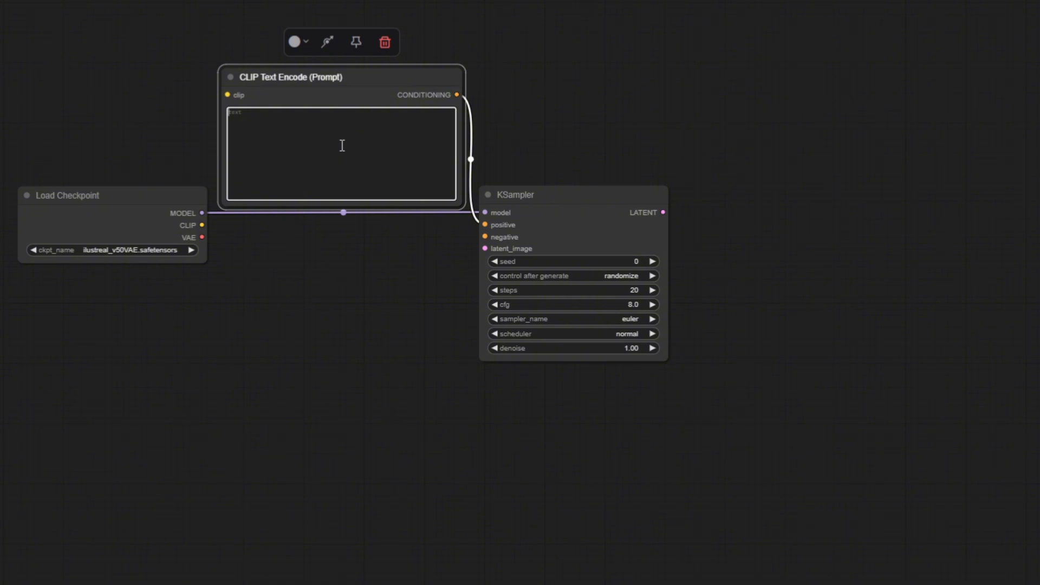
text(beautiful scenery nature glass bottle landscape, , purple galaxy bottle,)
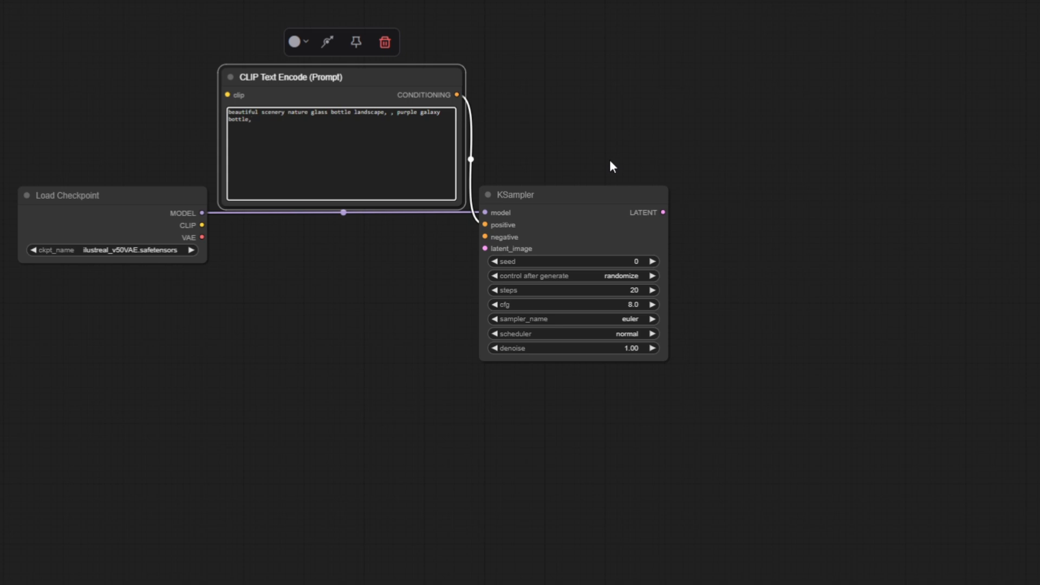
click(587, 161)
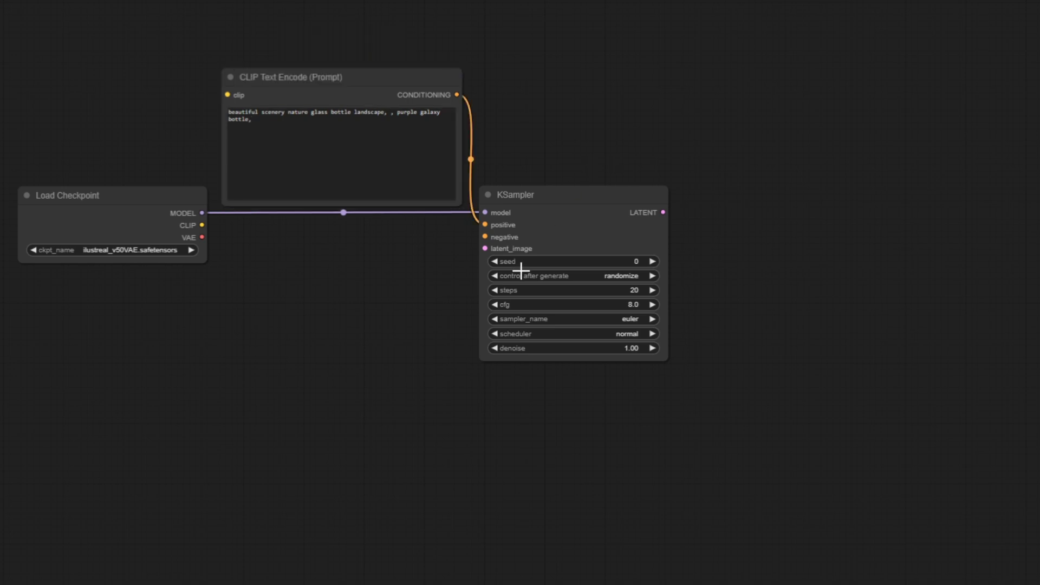
Add a CLIP Text Encode node to the KSampler's negative input, below the positive one, with the prompt "text, watermark, worst quality, ugly".
drag(484, 237, 431, 301)
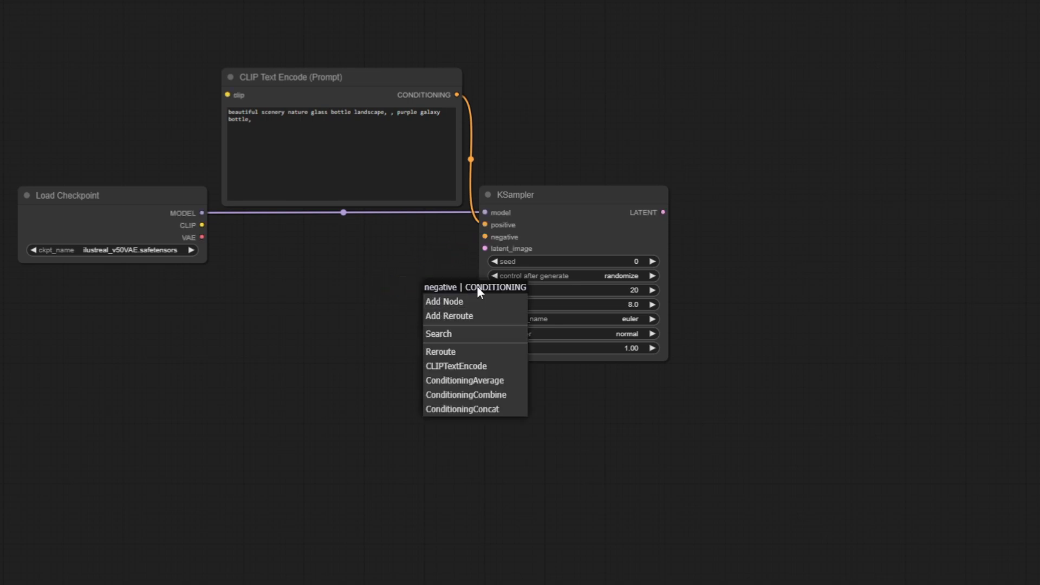
click(462, 367)
drag(515, 302, 356, 249)
click(325, 295)
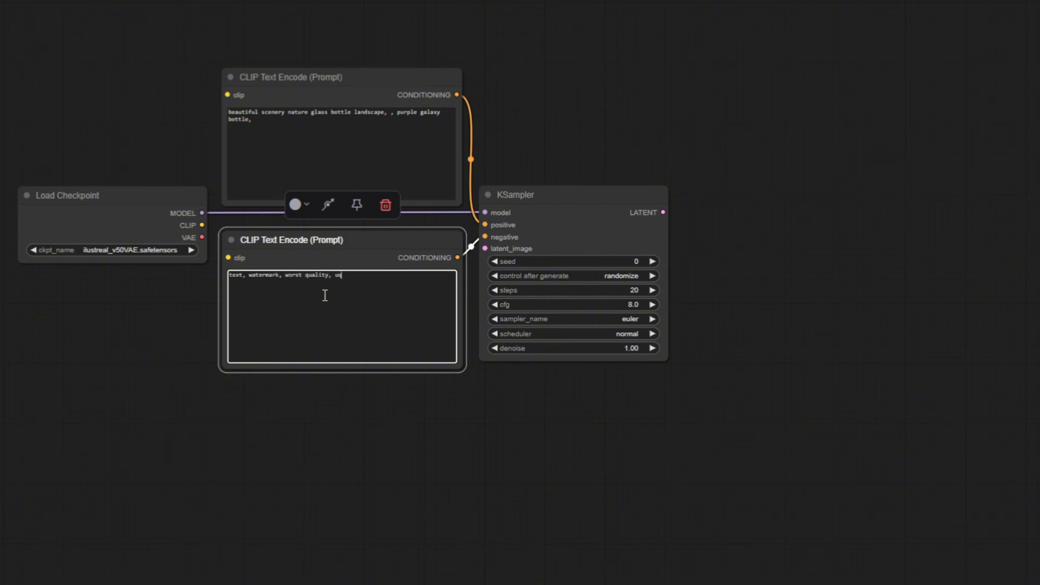
click(622, 141)
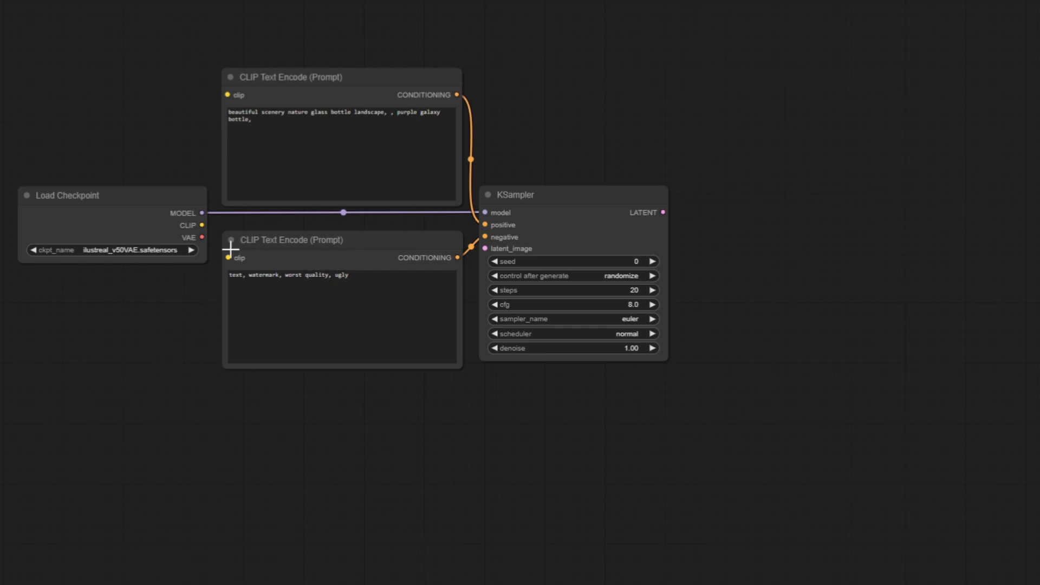
Connect the clip inputs of both CLIP Text Encode nodes to the Load Checkpoint node's CLIP output.
drag(228, 257, 202, 225)
drag(227, 95, 202, 225)
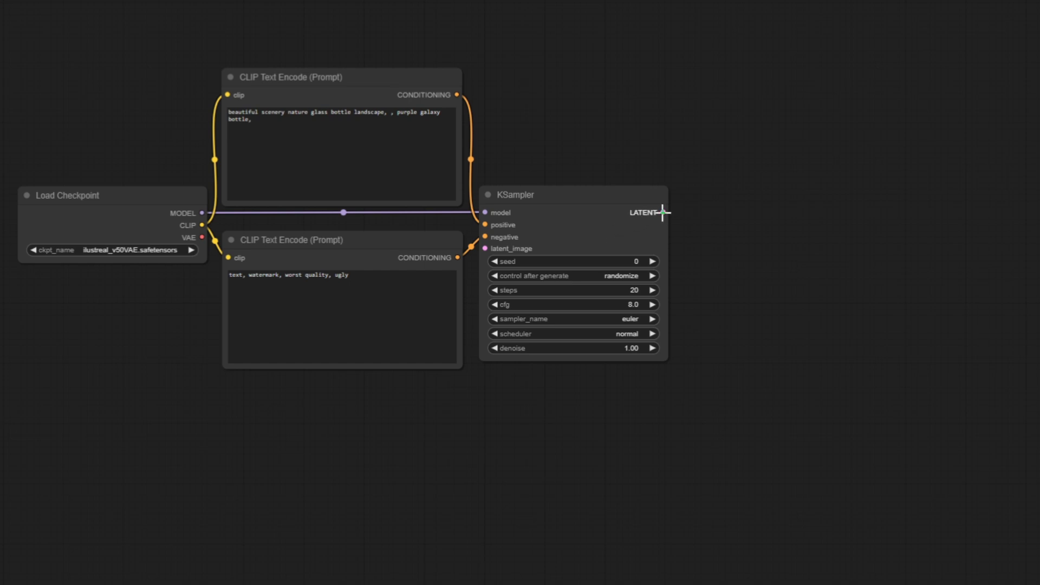
Add a VAE Decode node to the KSampler's LATENT output and align it beside the sampler.
drag(662, 212, 726, 216)
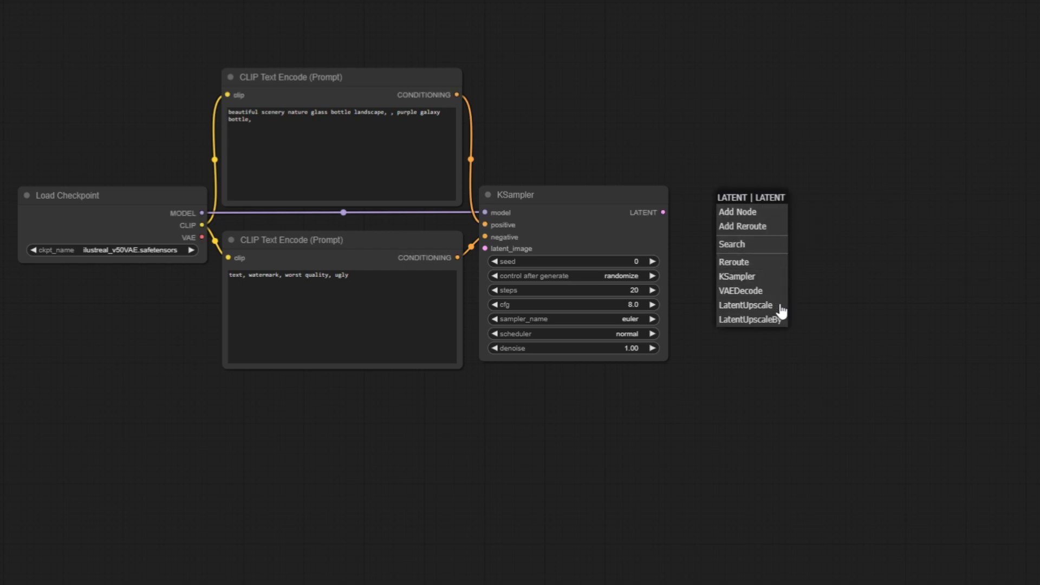
click(745, 296)
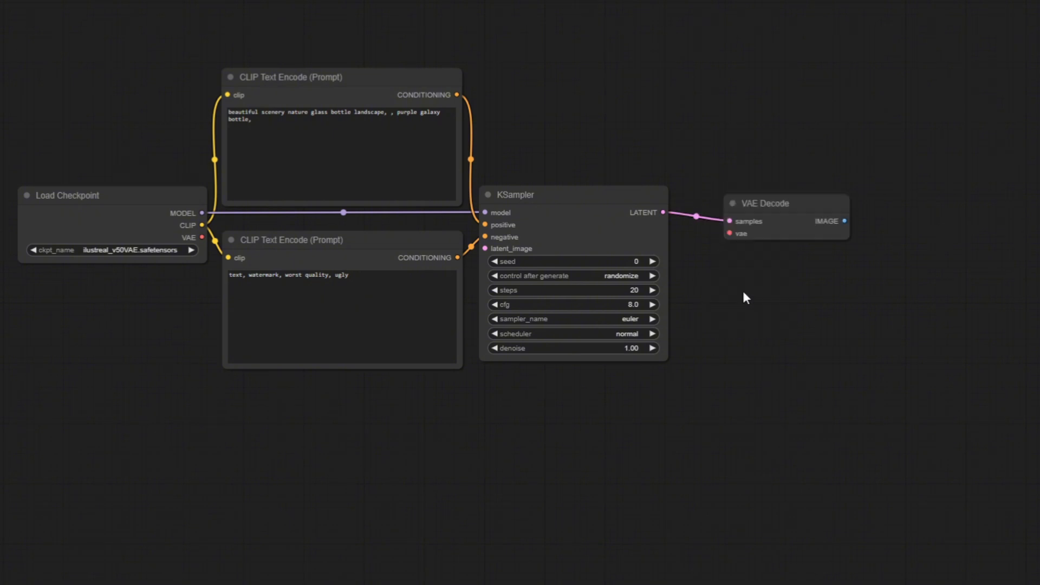
drag(778, 201, 780, 196)
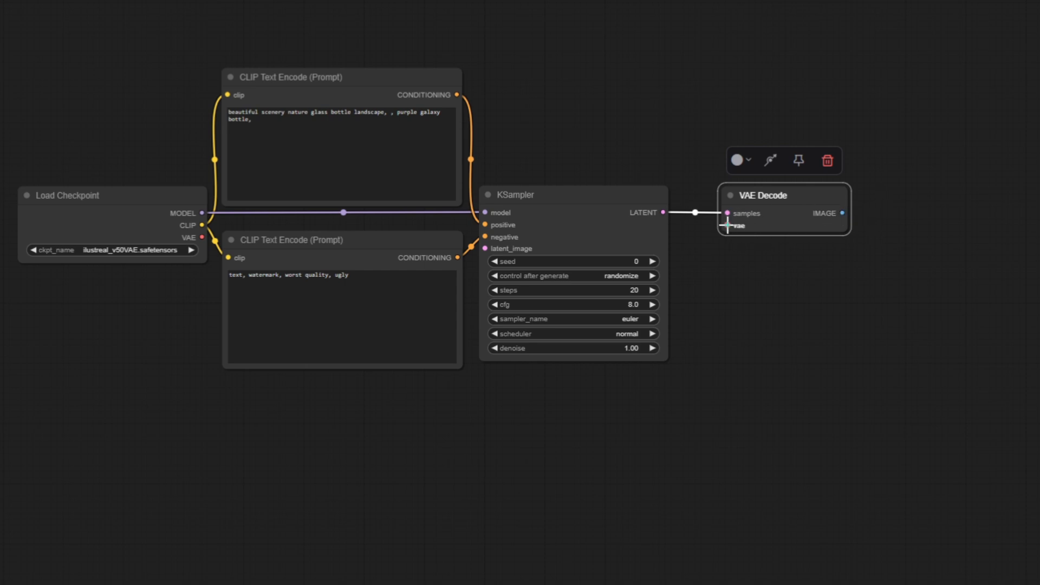
Attach a Load VAE node to the VAE Decode node's vae input, and delete that Load VAE node again.
mouse_move(727, 225)
drag(728, 225, 728, 226)
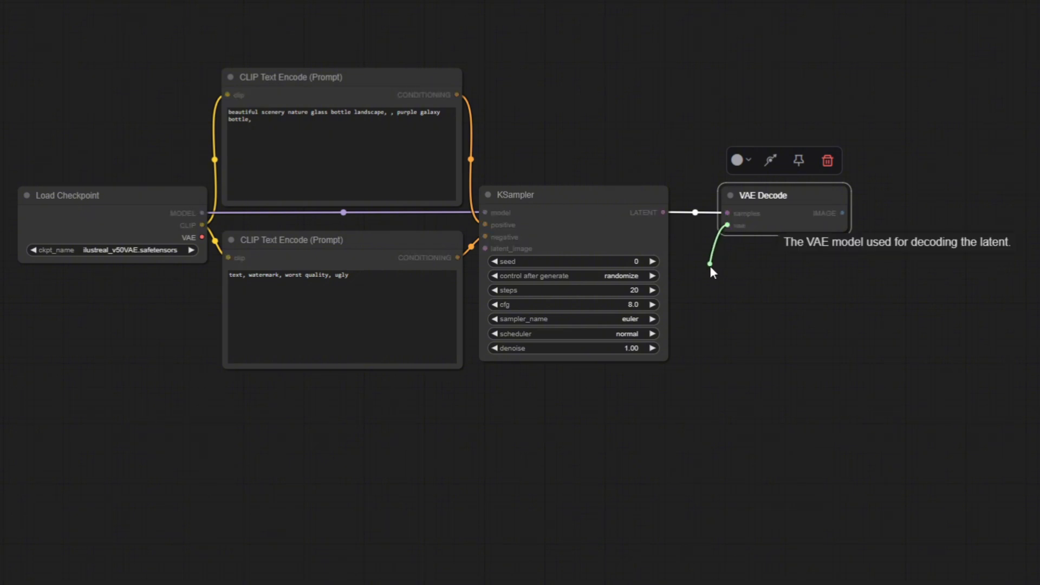
drag(710, 266, 711, 289)
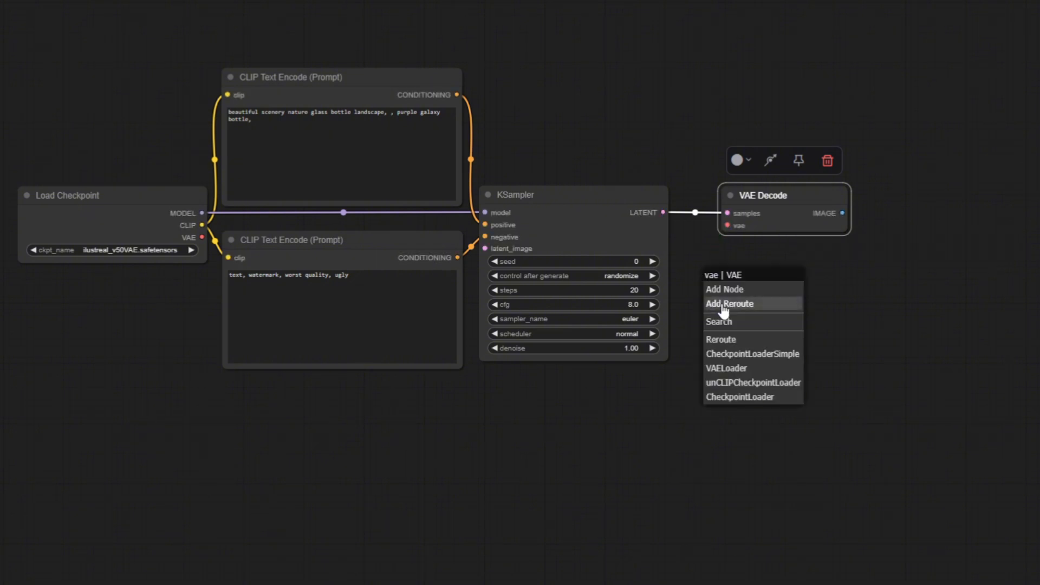
click(756, 369)
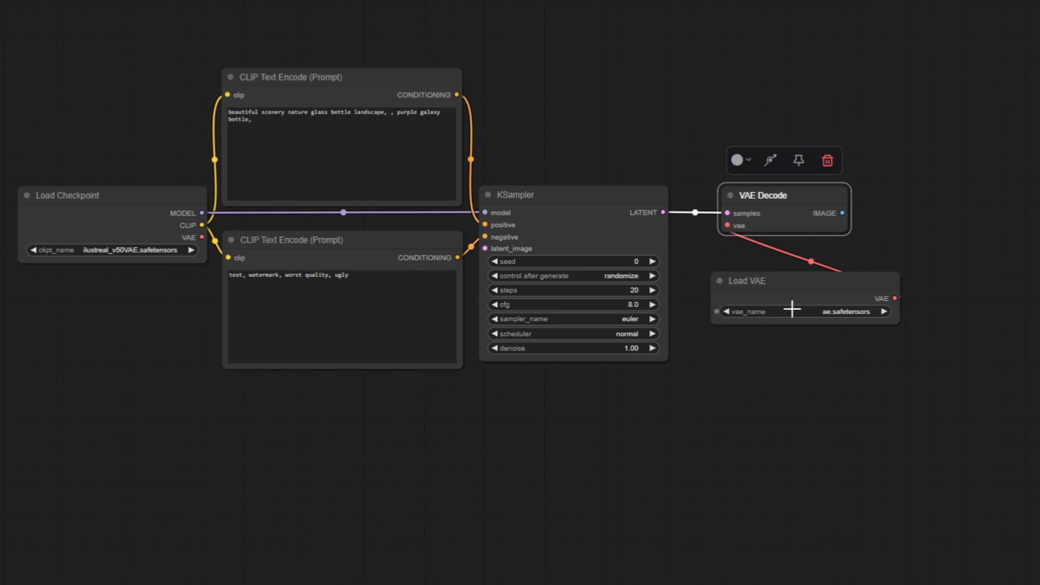
click(851, 292)
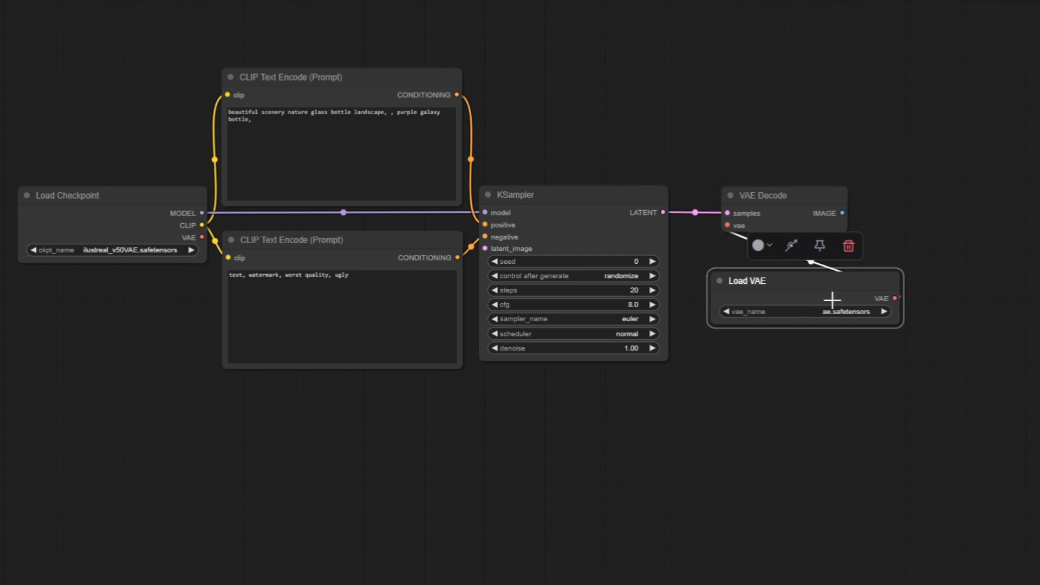
key(Delete)
Connect the VAE Decode node's vae input to the Load Checkpoint node's VAE output.
drag(236, 246, 202, 237)
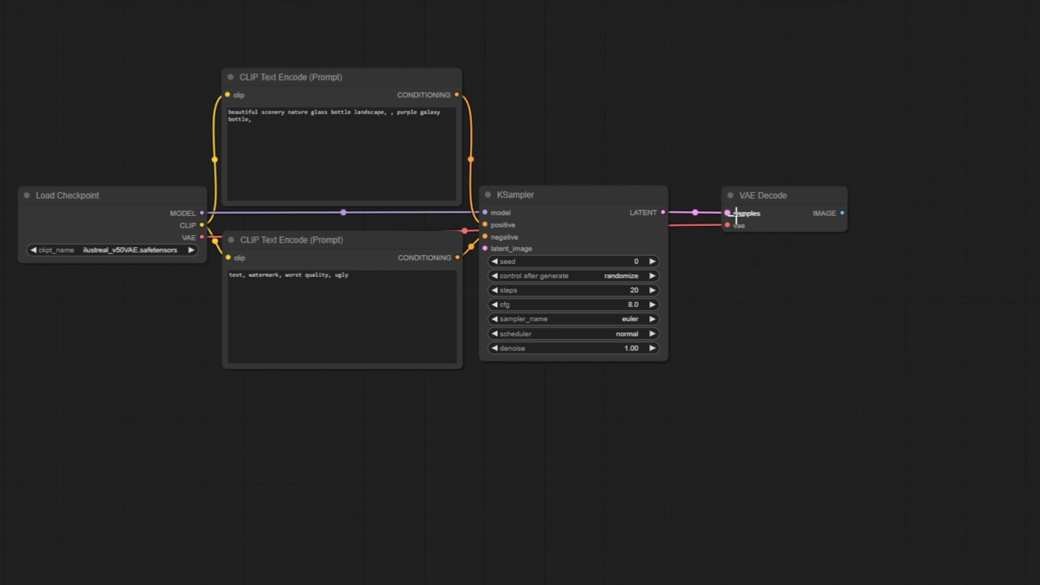
mouse_move(844, 213)
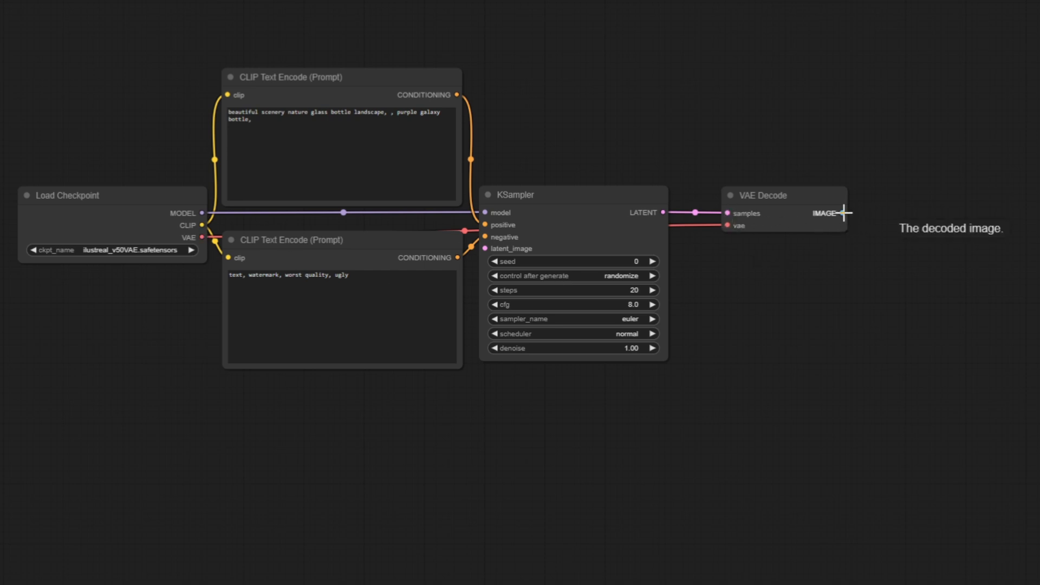
Add a Save Image node to the VAE Decode node's IMAGE output and place it beside the decoder.
drag(844, 213, 923, 215)
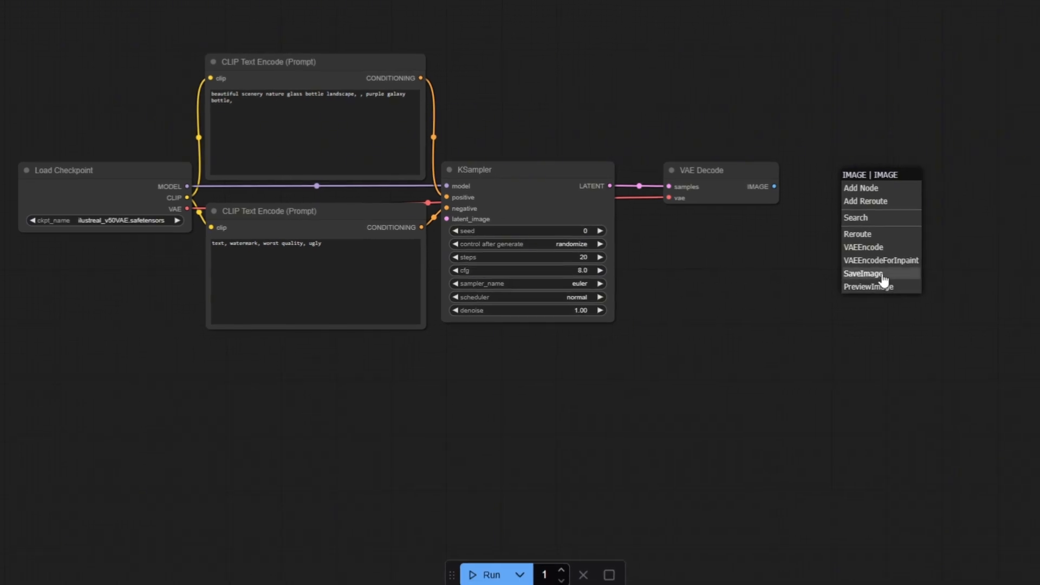
click(883, 274)
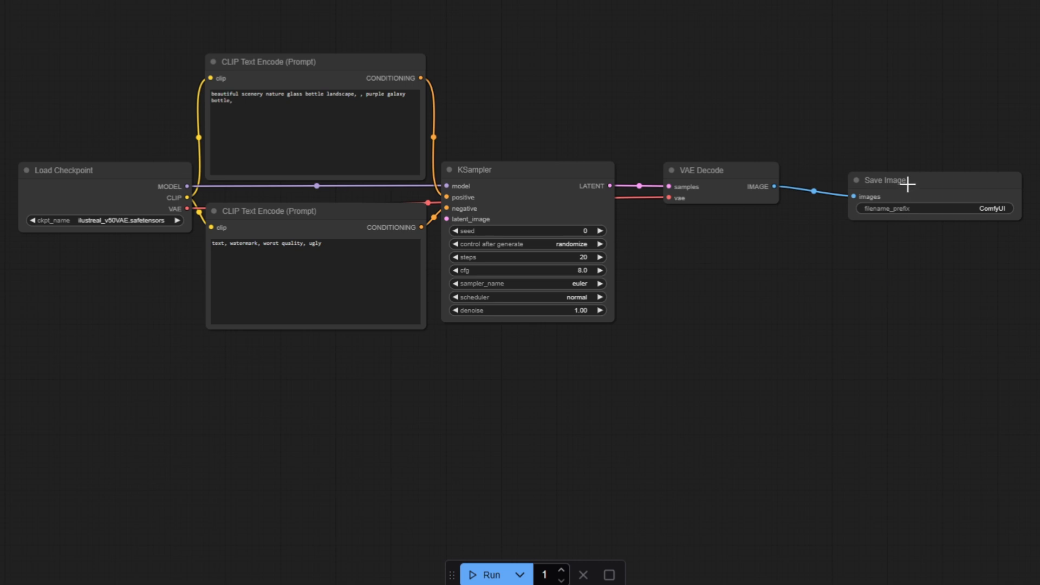
drag(908, 181, 897, 166)
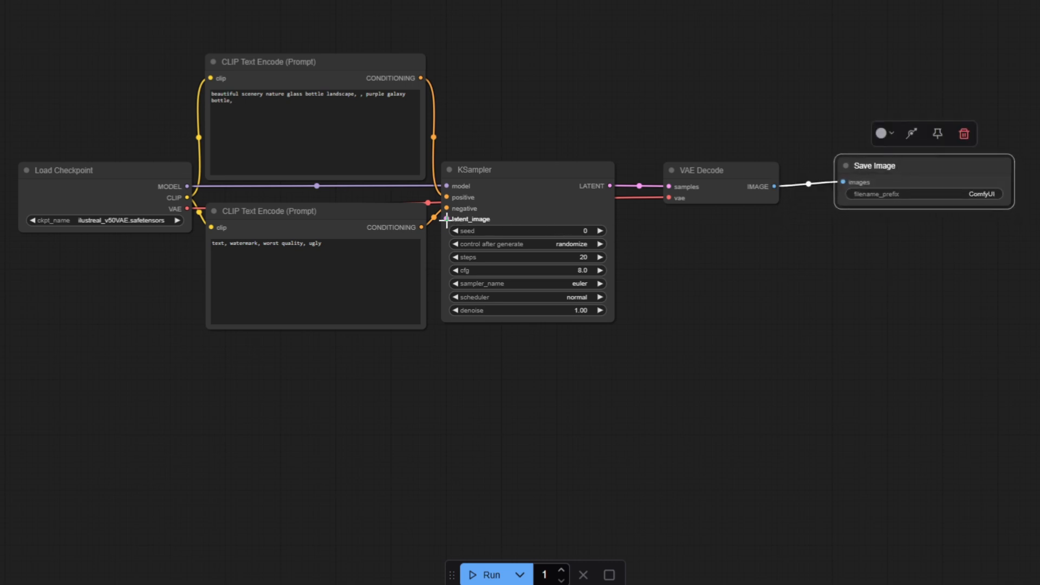
Add an Empty Latent Image node to the KSampler's latent_image input and place it below the negative prompt node.
drag(446, 220, 441, 223)
drag(437, 284, 410, 373)
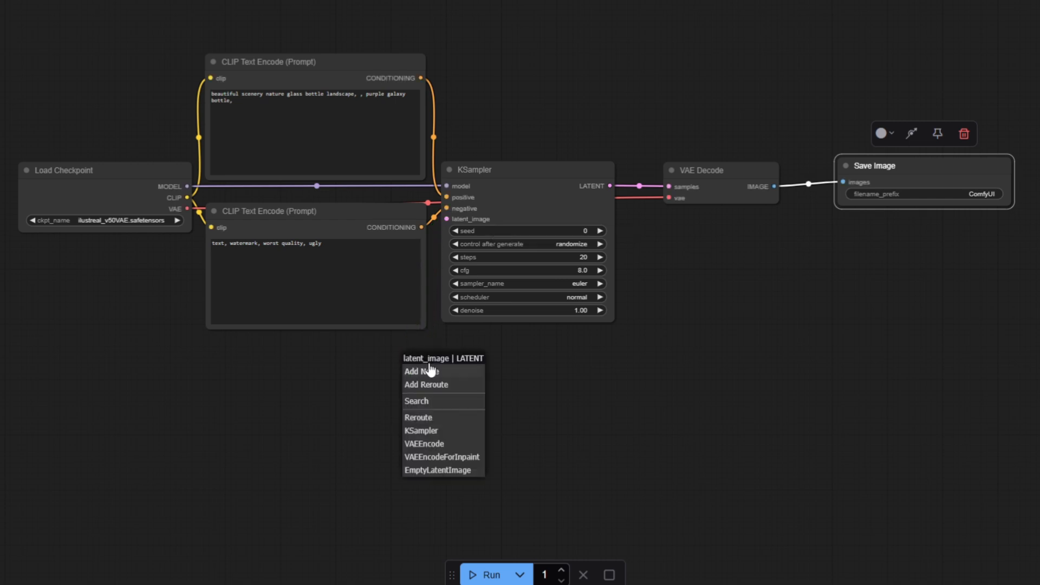
click(444, 471)
drag(527, 369, 339, 360)
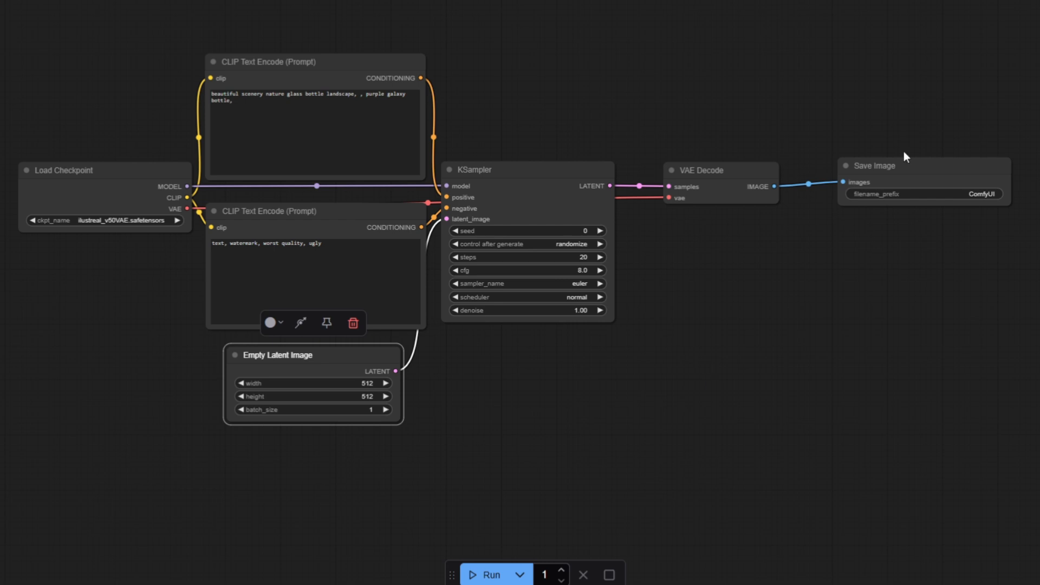
Align the Save Image node level with the VAE Decode node and deselect it.
drag(897, 167, 893, 172)
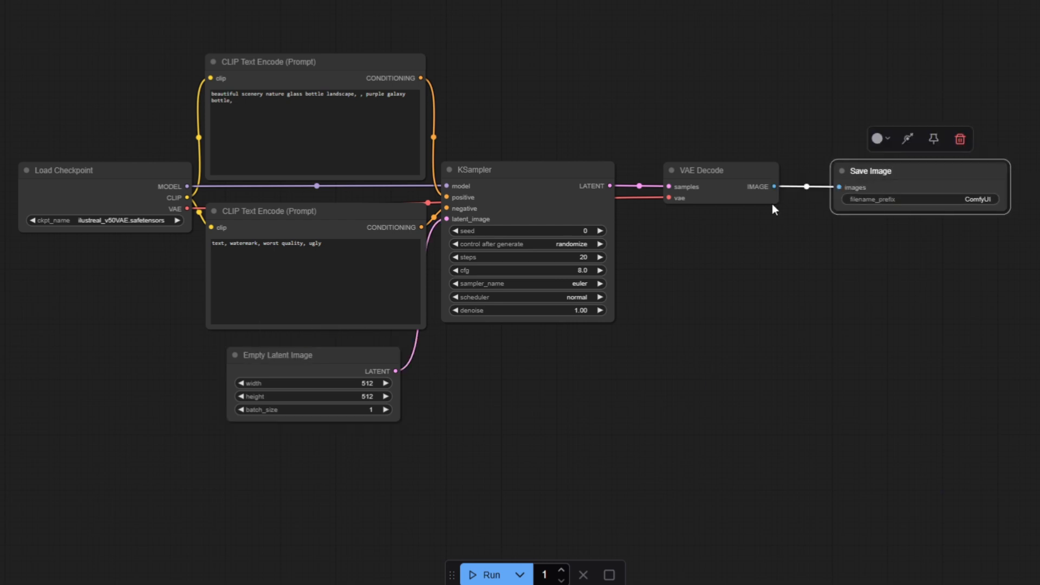
click(724, 259)
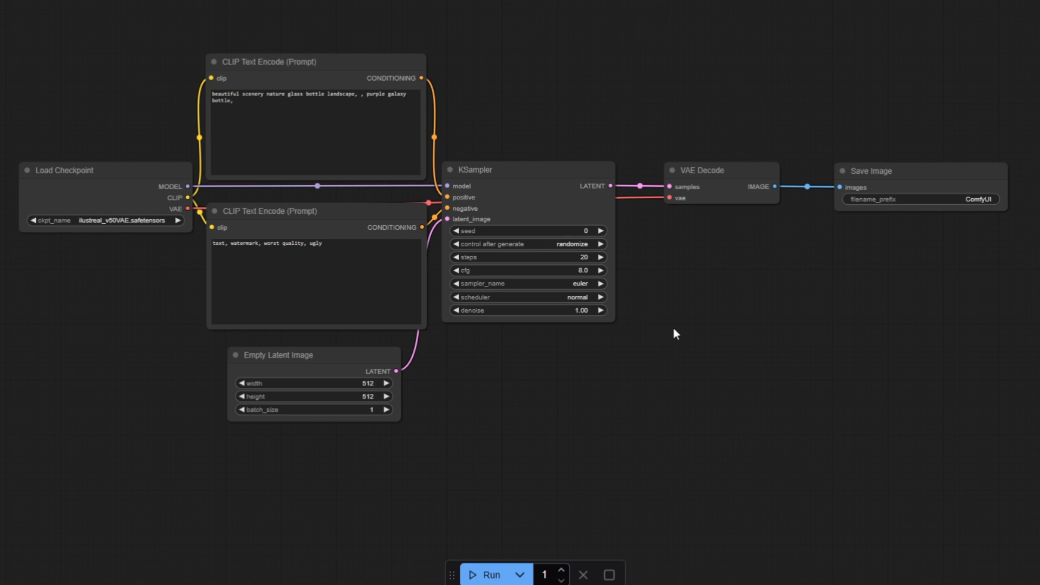
Run the workflow and enlarge the Save Image node for a bigger preview of the generated image.
click(490, 573)
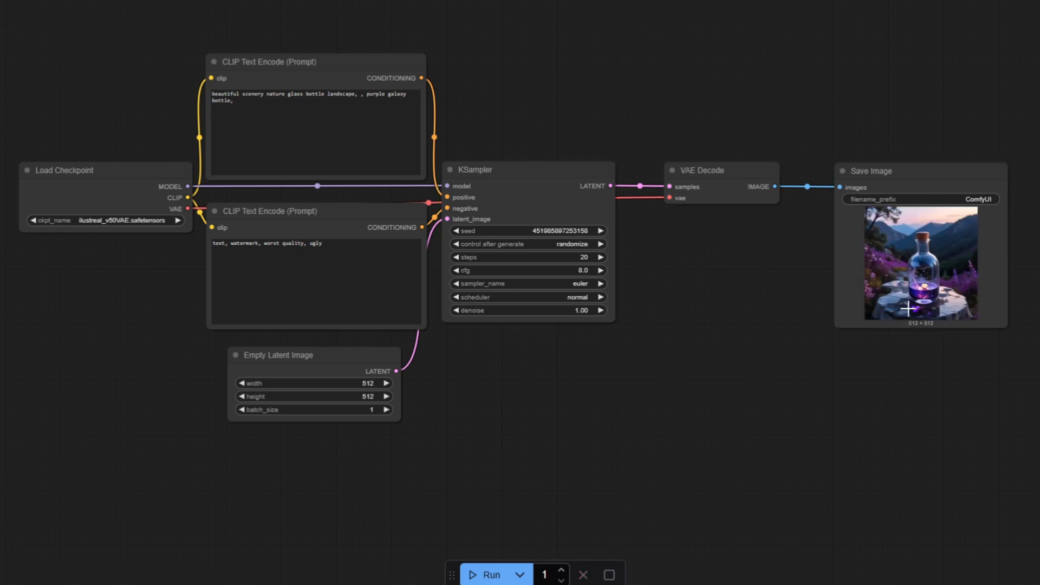
drag(1007, 330, 1034, 440)
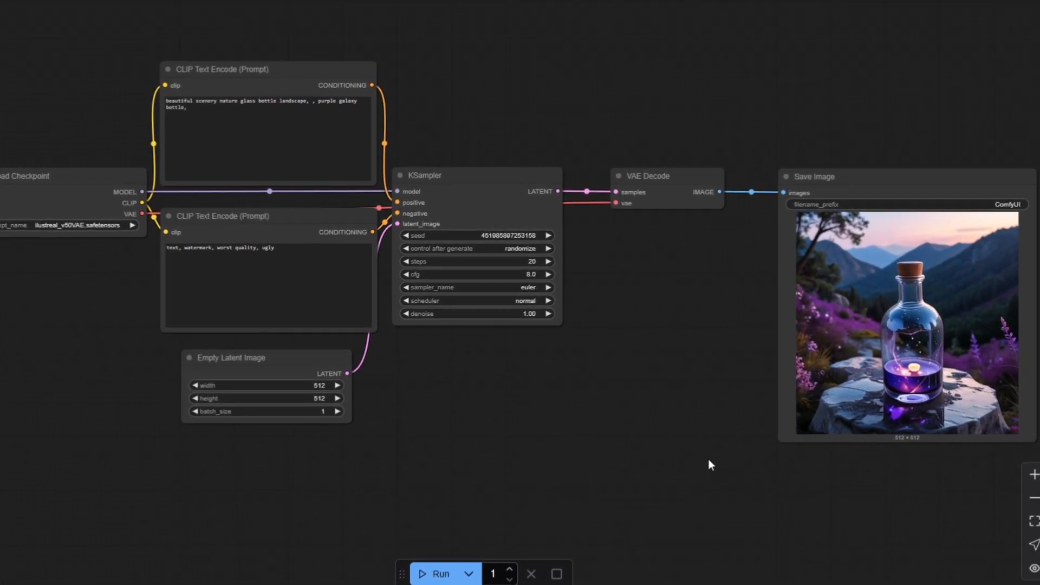
Try different options for the KSampler's control after generate setting.
click(537, 248)
click(553, 263)
click(535, 250)
click(550, 278)
click(535, 249)
click(550, 290)
Set the KSampler's cfg to 8.5.
click(406, 274)
click(406, 274)
click(406, 274)
click(406, 274)
click(406, 274)
click(406, 275)
Set the KSampler's sampler to dpmpp_2m and its scheduler to karras.
click(514, 288)
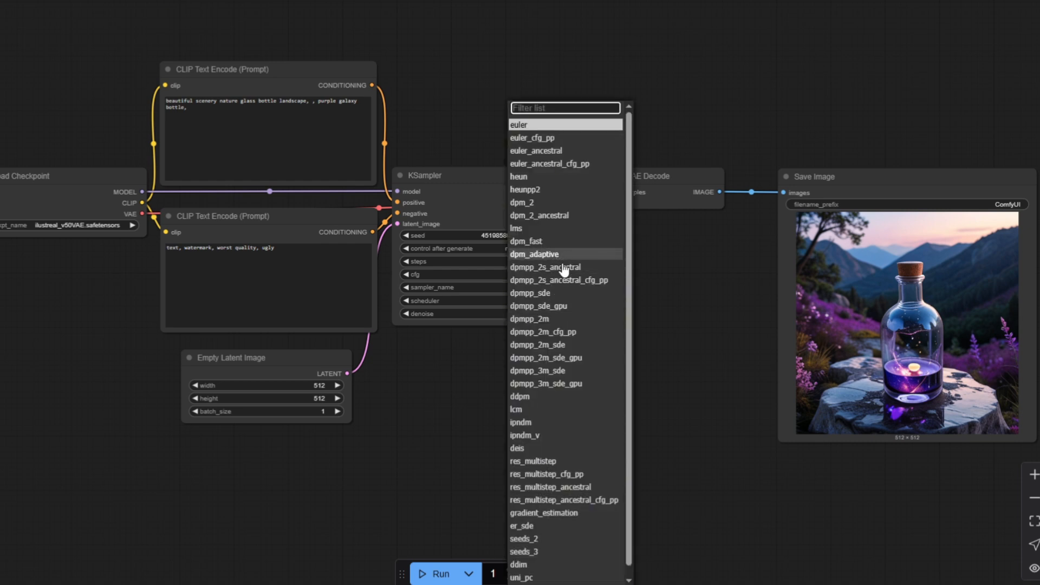
click(565, 324)
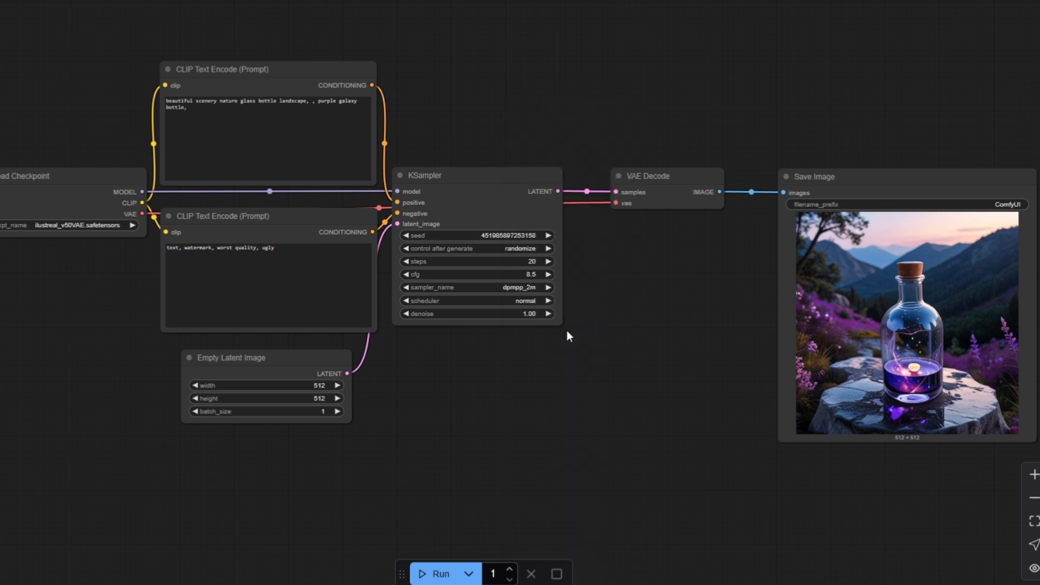
click(532, 301)
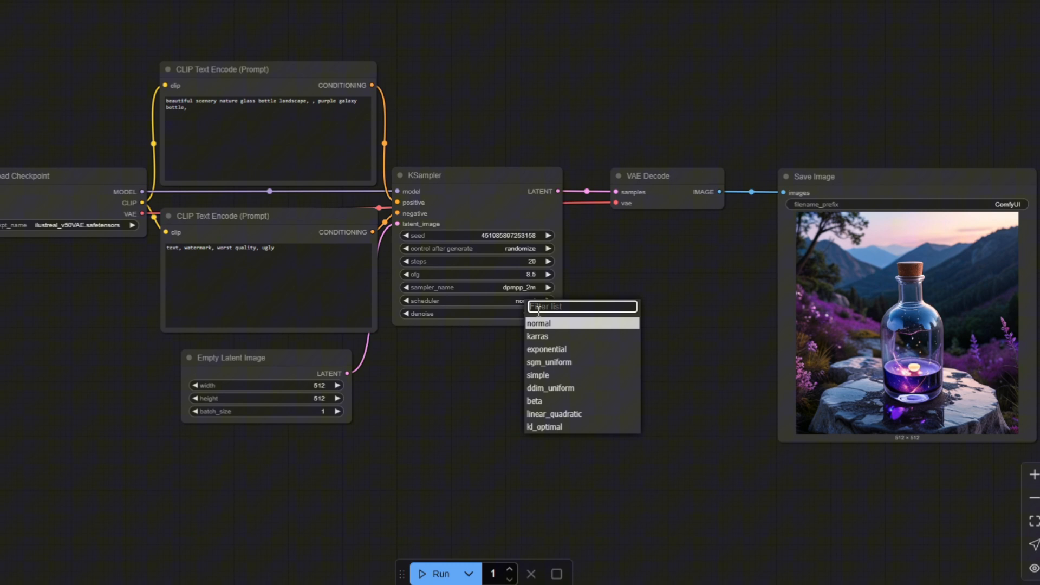
click(545, 336)
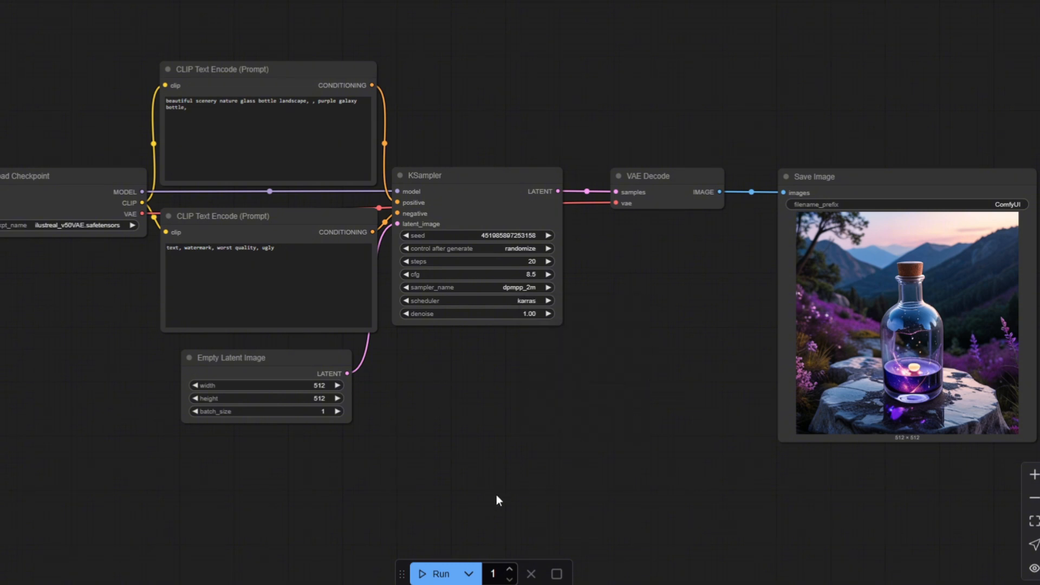
Run the workflow again with the changed sampler settings to generate a new image.
click(437, 573)
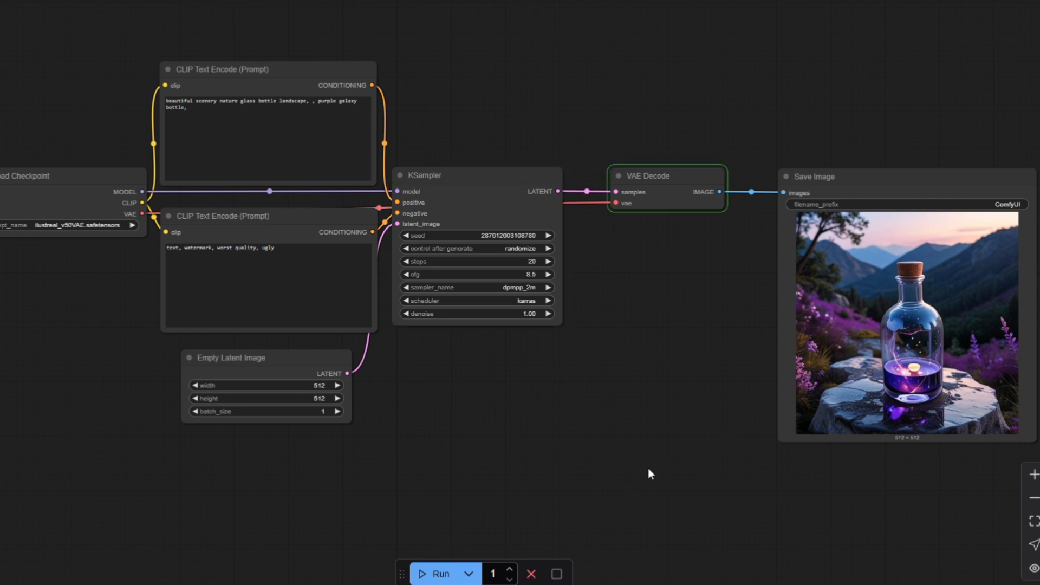
drag(672, 475, 593, 470)
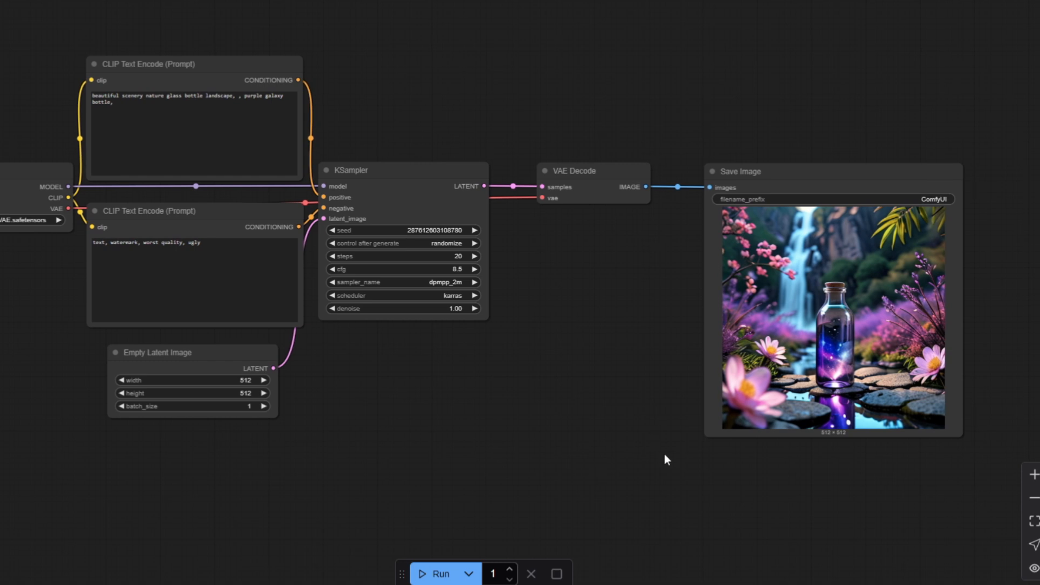